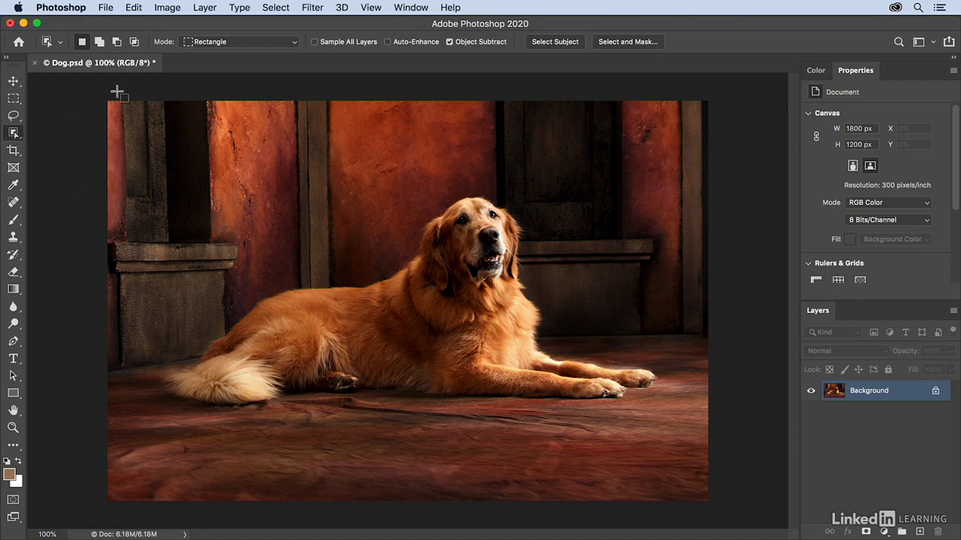
- Select the dog with the Object Selection tool and subtract the excess floor beneath its body and front legs with the Lasso
drag(158, 167, 667, 427)
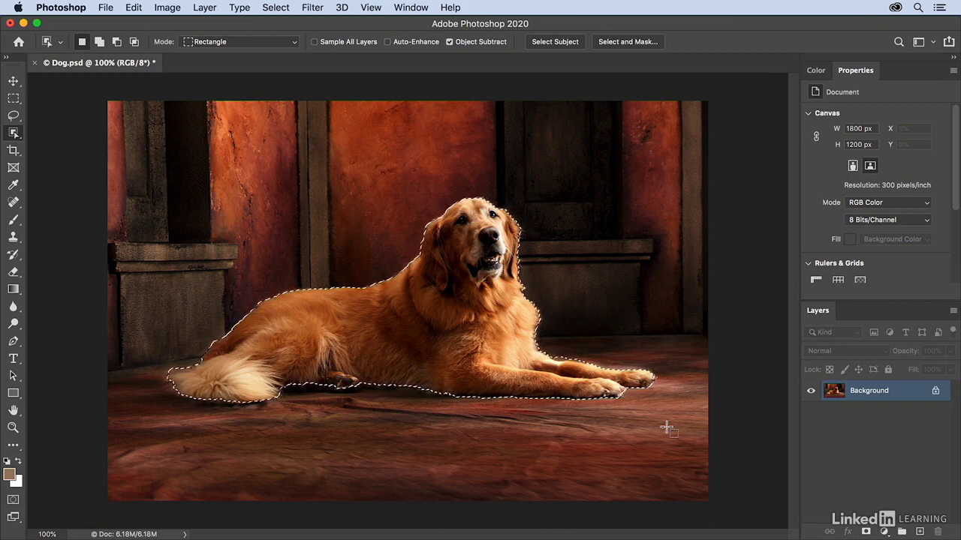
click(13, 115)
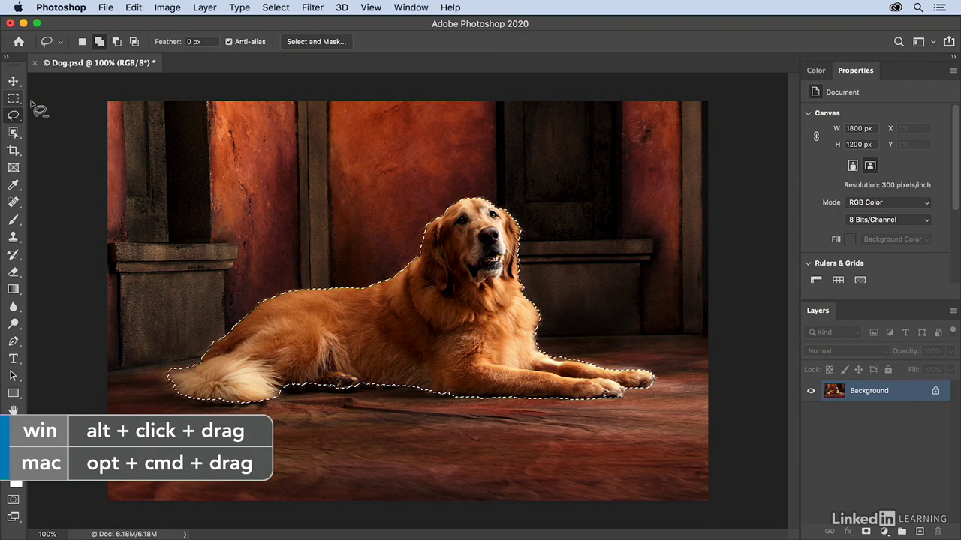
mouse_move(280, 385)
mouse_down()
mouse_move(347, 394)
mouse_move(316, 414)
mouse_up()
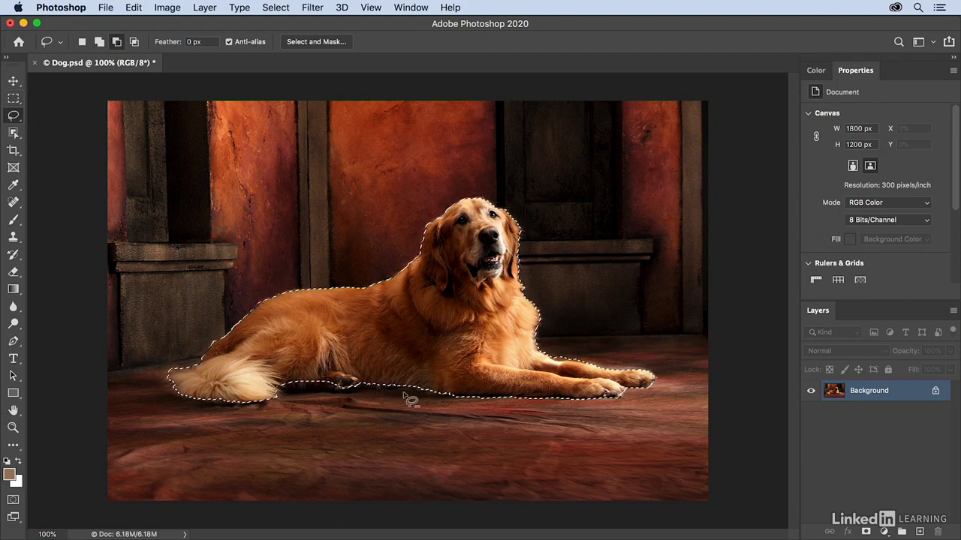
mouse_move(449, 394)
mouse_down()
mouse_move(564, 392)
mouse_move(587, 405)
mouse_move(548, 424)
mouse_move(464, 421)
mouse_up()
mouse_move(541, 309)
mouse_down()
mouse_move(554, 363)
mouse_move(612, 376)
mouse_move(635, 366)
mouse_move(542, 310)
mouse_up()
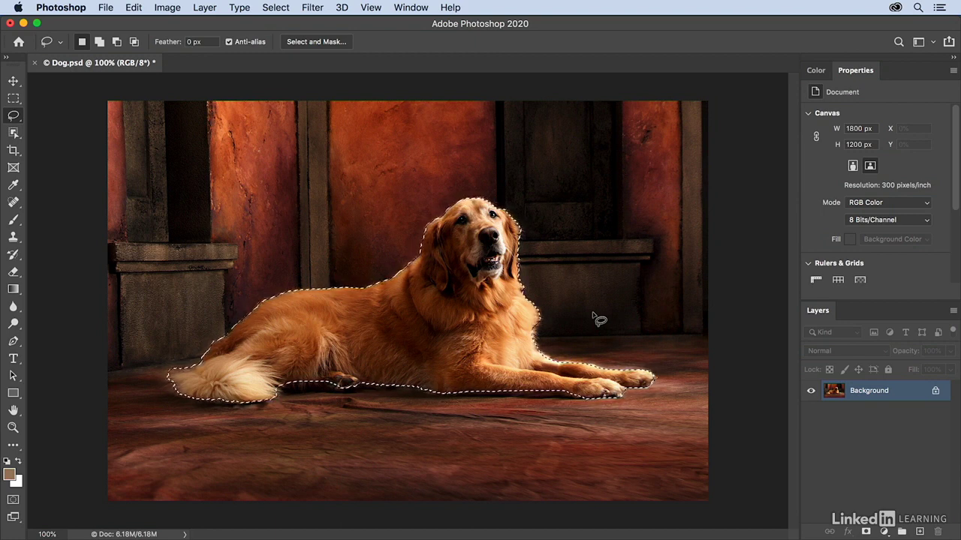
- Open the dog selection in Select and Mask and activate the Lasso tool there
click(318, 43)
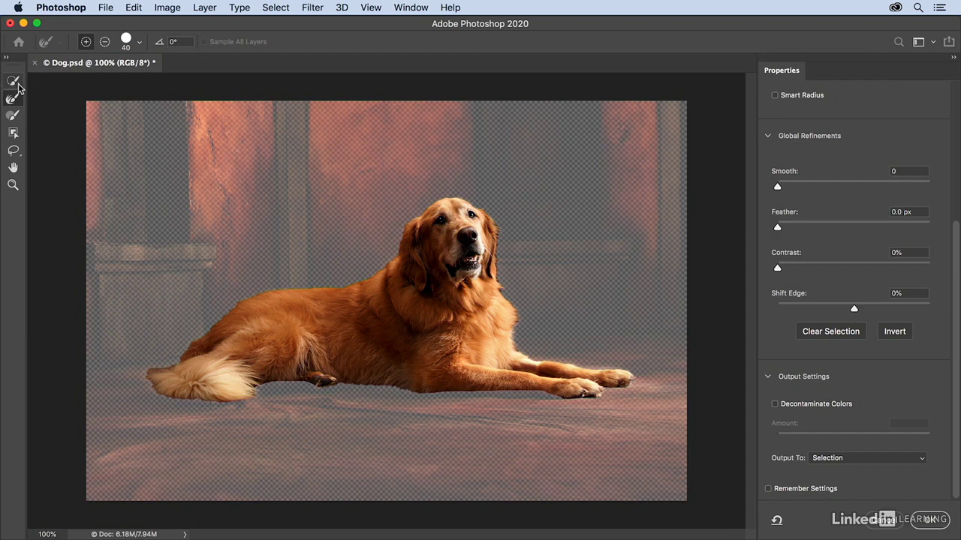
click(20, 153)
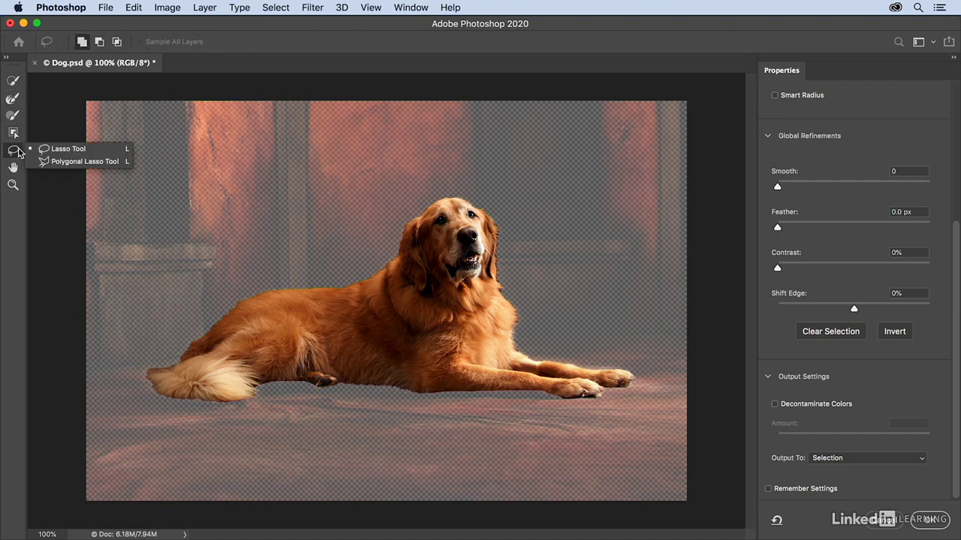
click(19, 153)
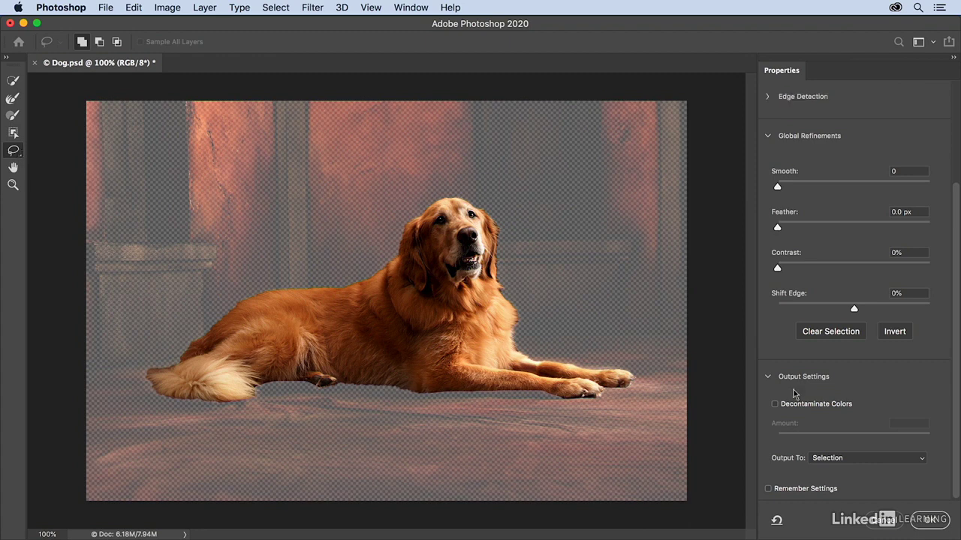
- Preview the dog selection in the different view modes, from Marching Ants through On Layers and back to Onion Skin
scroll(794, 338, up, 5)
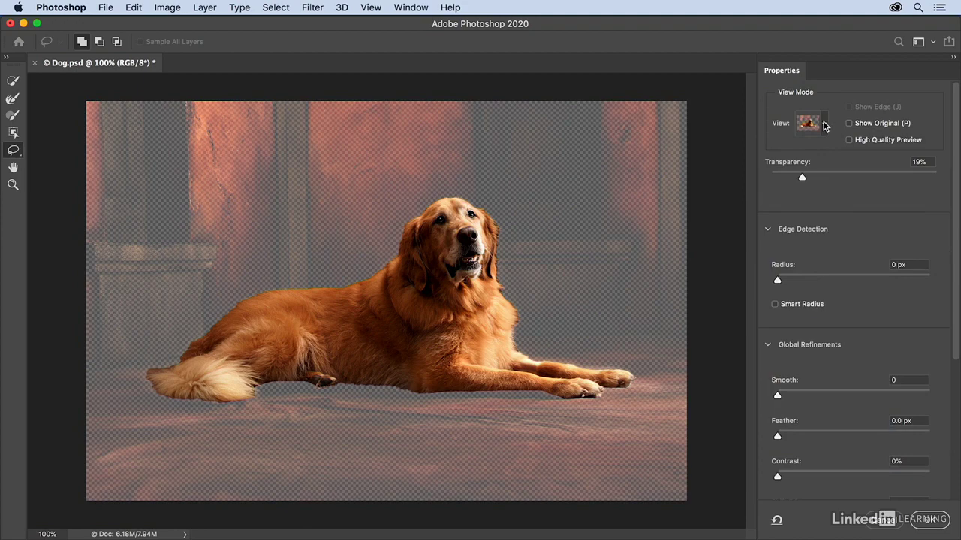
click(824, 125)
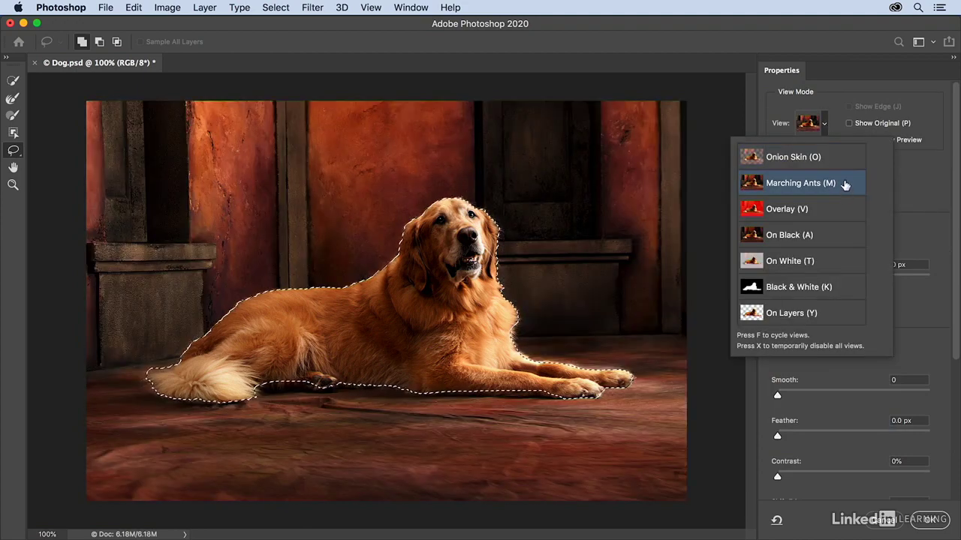
click(832, 129)
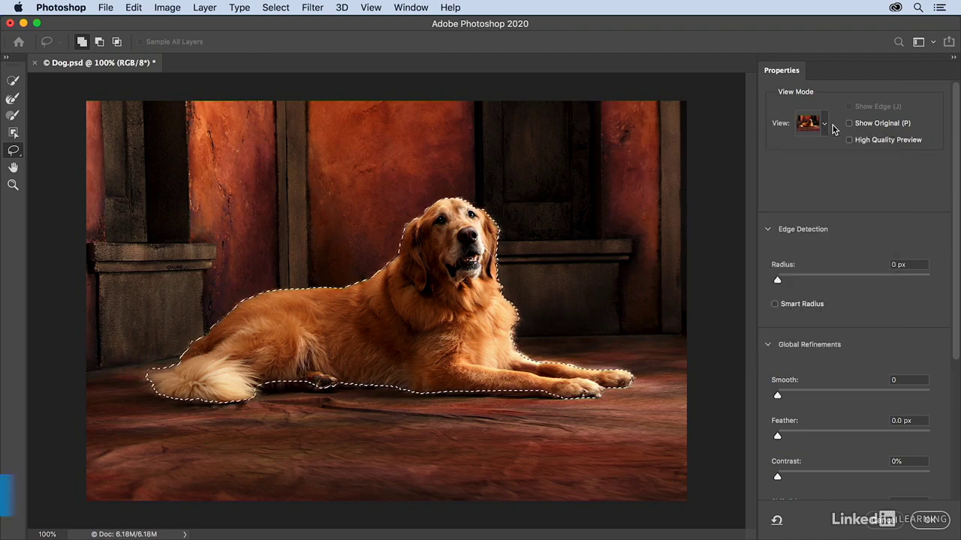
key(f)
key(f)
key(f)
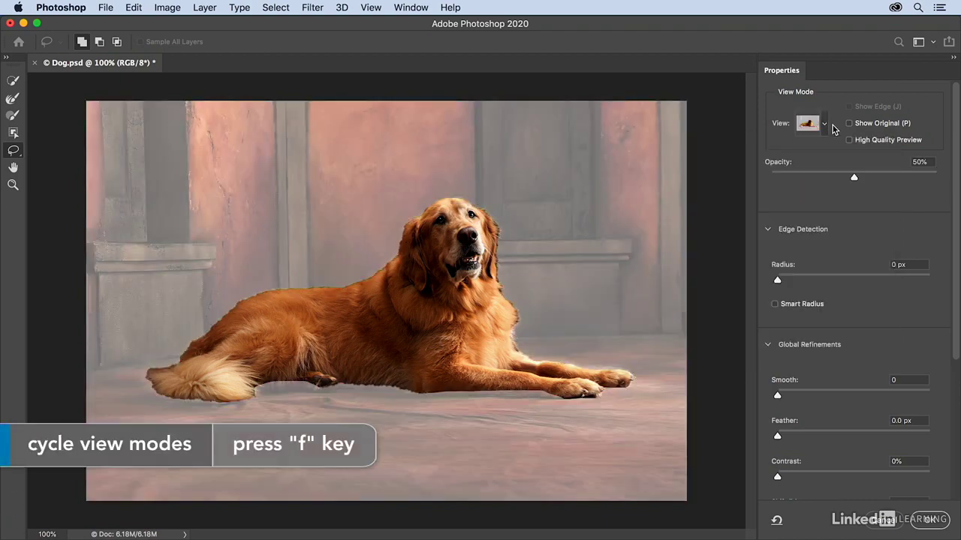
key(f)
key(f)
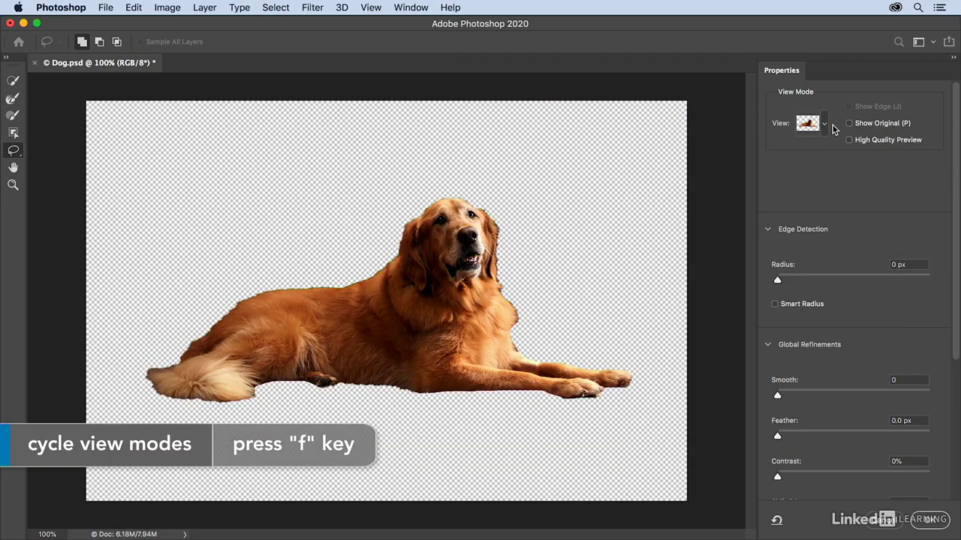
key(f)
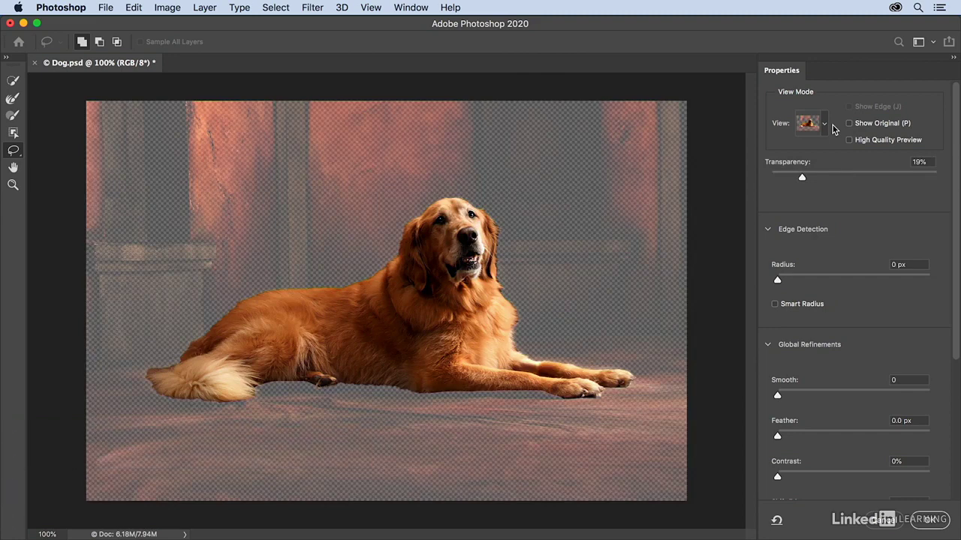
- Keep the Onion Skin view and set its transparency to 47%
click(823, 128)
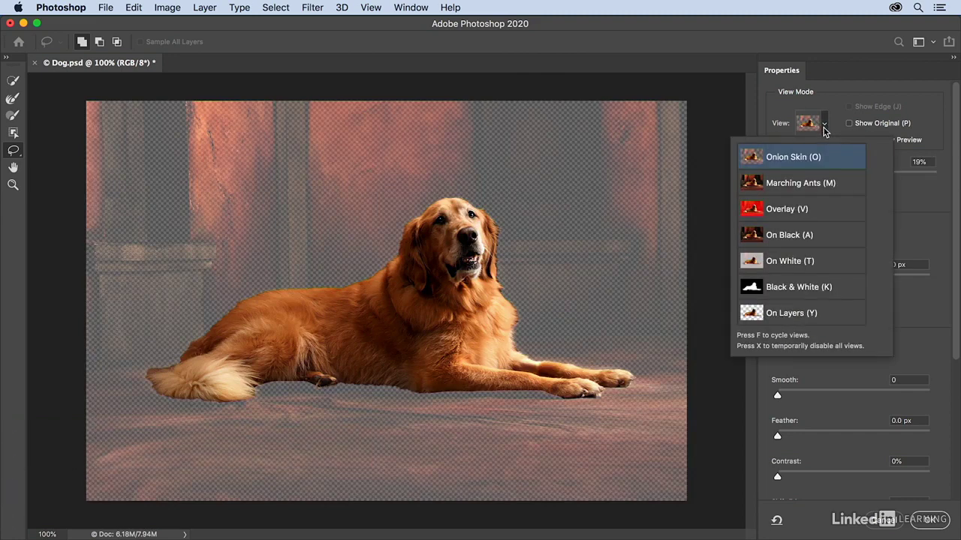
click(837, 130)
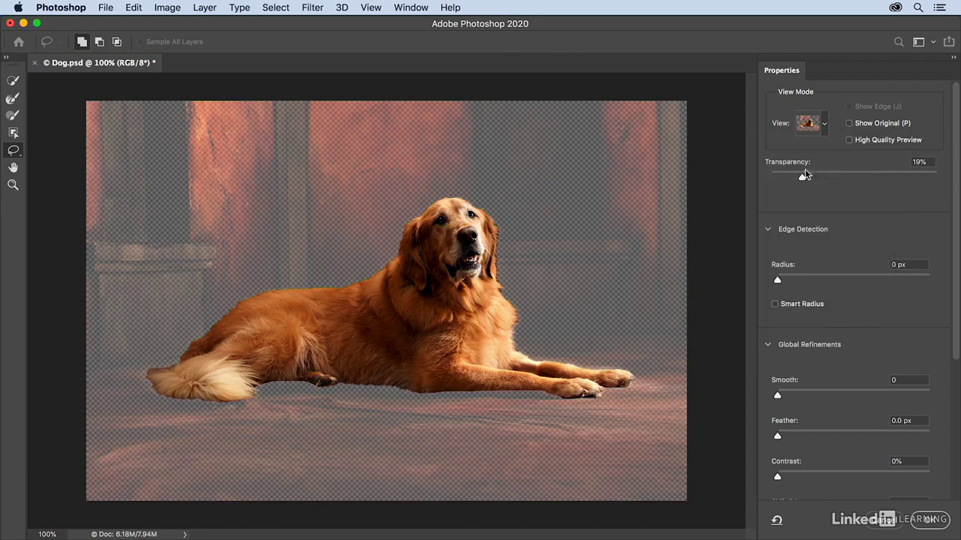
drag(802, 181, 849, 180)
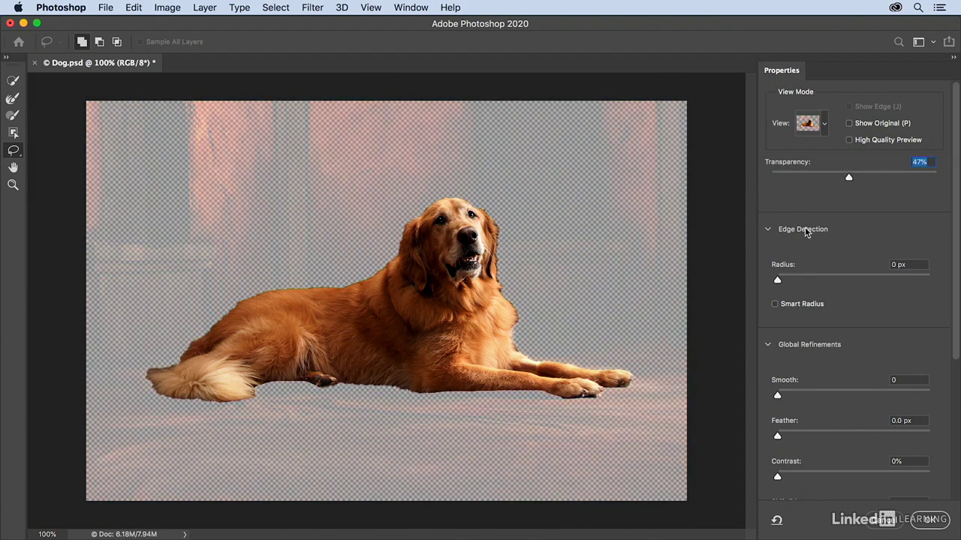
- Enable Smart Radius and set the edge detection radius to 4 px
click(776, 305)
drag(777, 284, 811, 281)
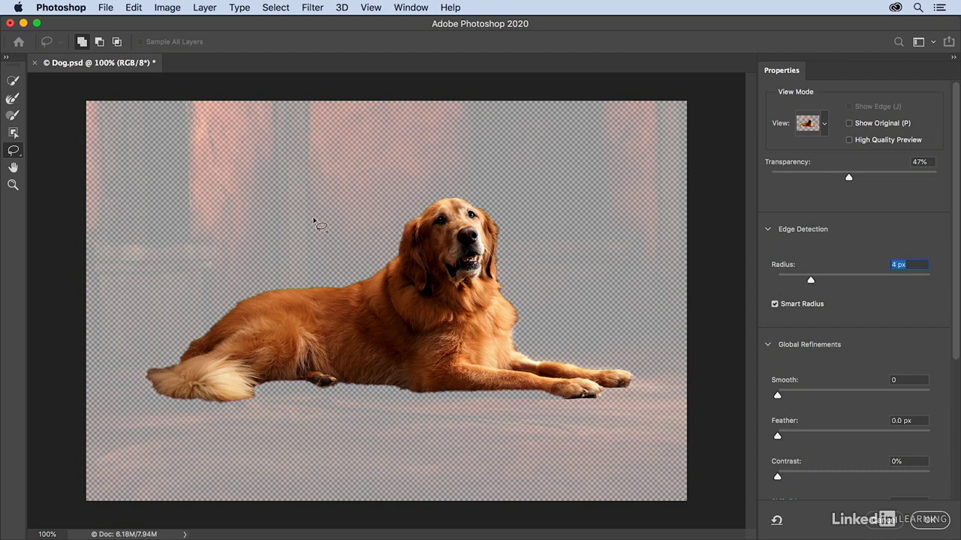
- Refine the fur edge around the dog's tail with the size 40 Refine Edge Brush, and reset the radius to 0 px with Smart Radius off
click(13, 97)
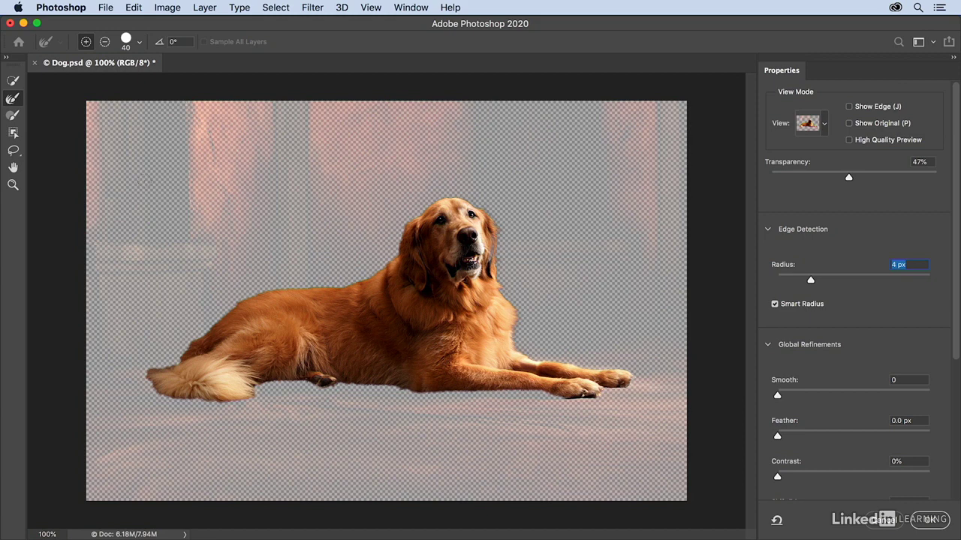
click(13, 115)
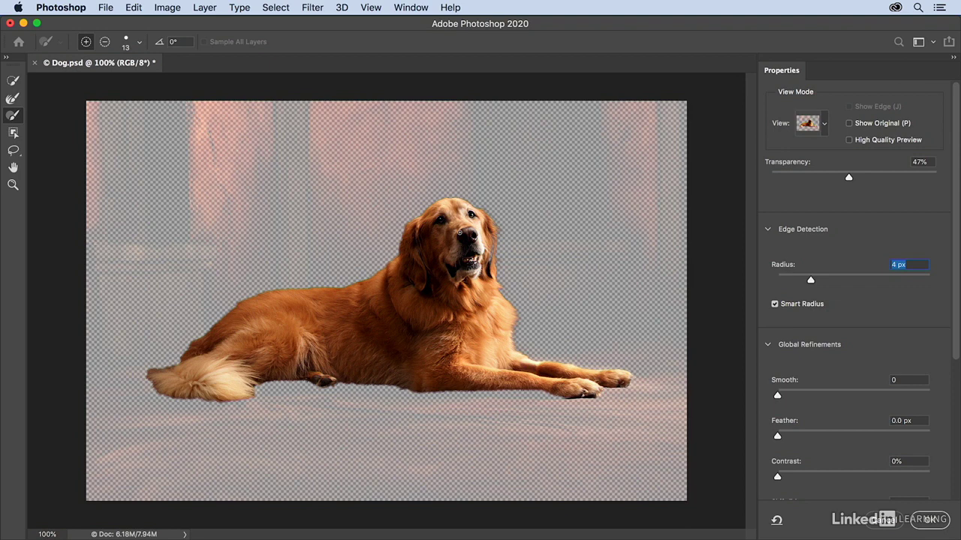
key(r)
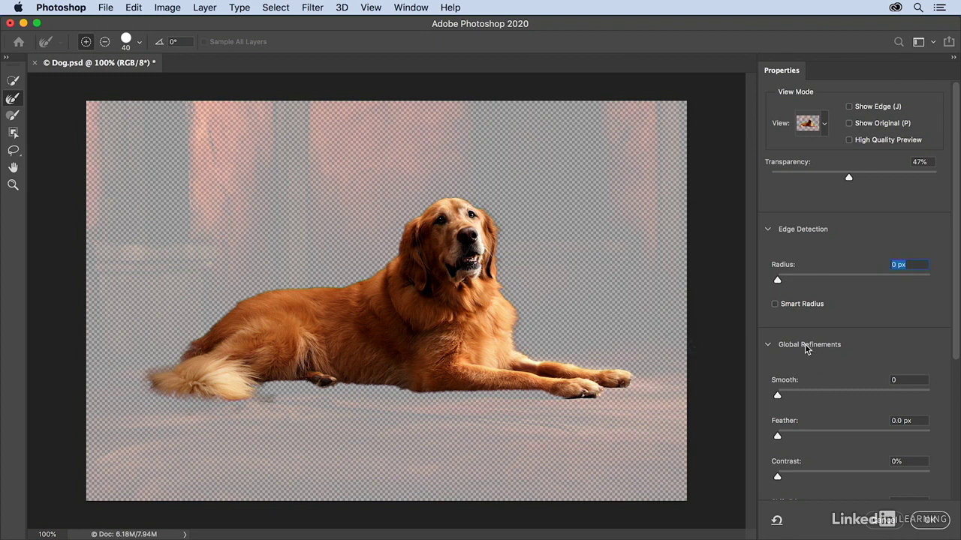
- Keep the output as Selection and apply the Select and Mask refinement
scroll(818, 350, down, 1)
scroll(817, 349, down, 4)
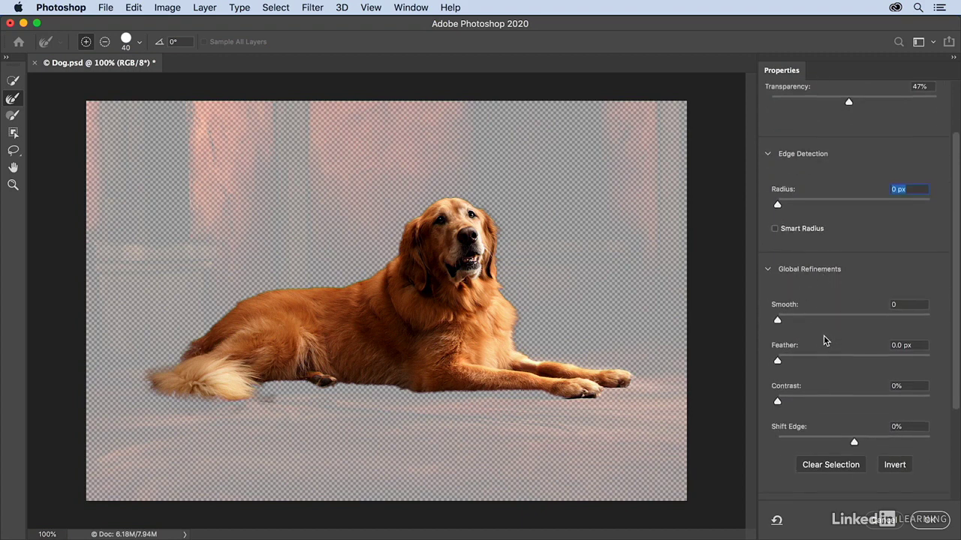
scroll(820, 342, down, 3)
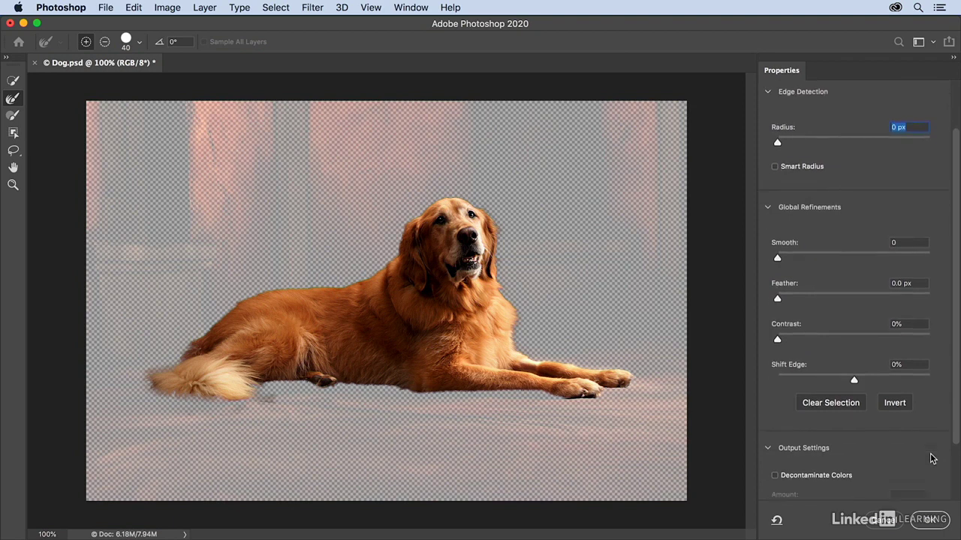
scroll(929, 457, down, 5)
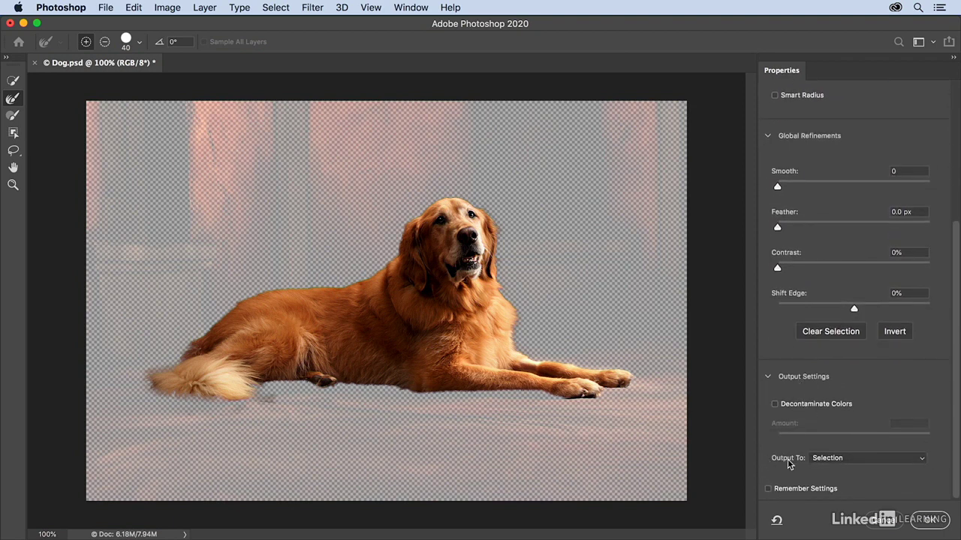
click(818, 458)
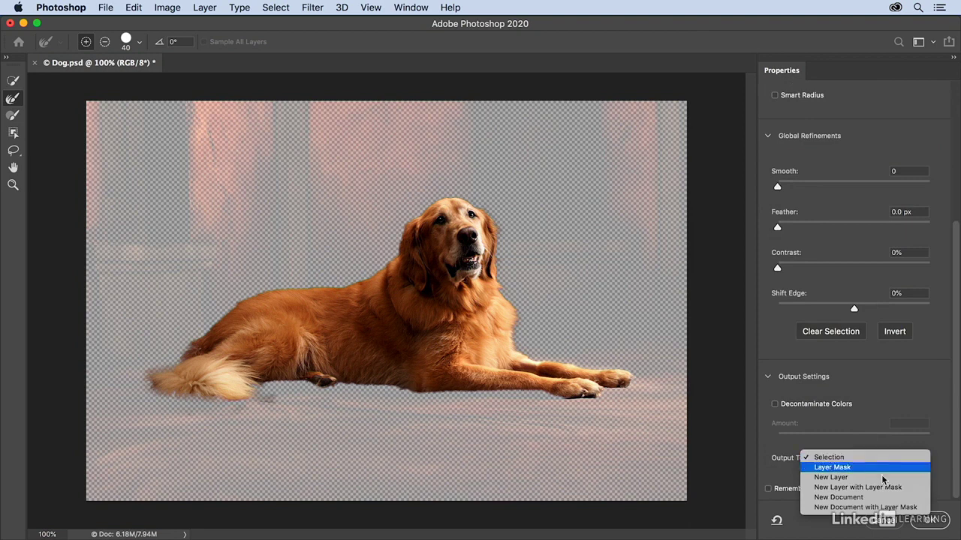
click(938, 524)
click(938, 523)
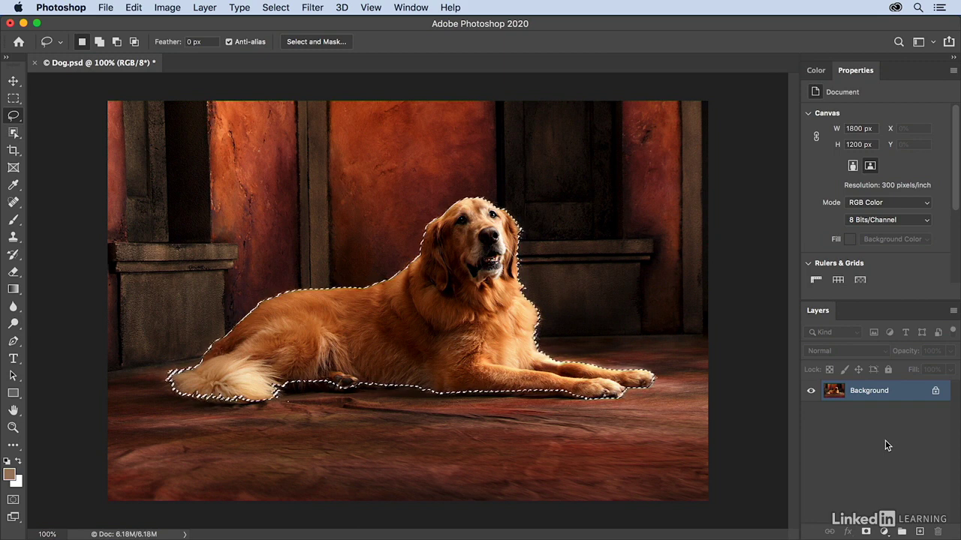
- Add a Hue/Saturation adjustment layer from the dog selection and set its saturation to -100
click(884, 531)
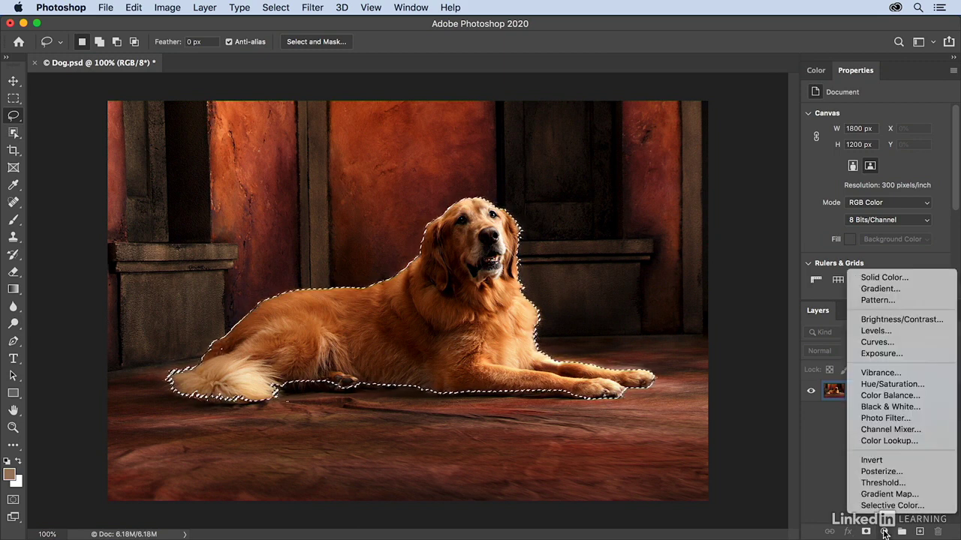
click(894, 385)
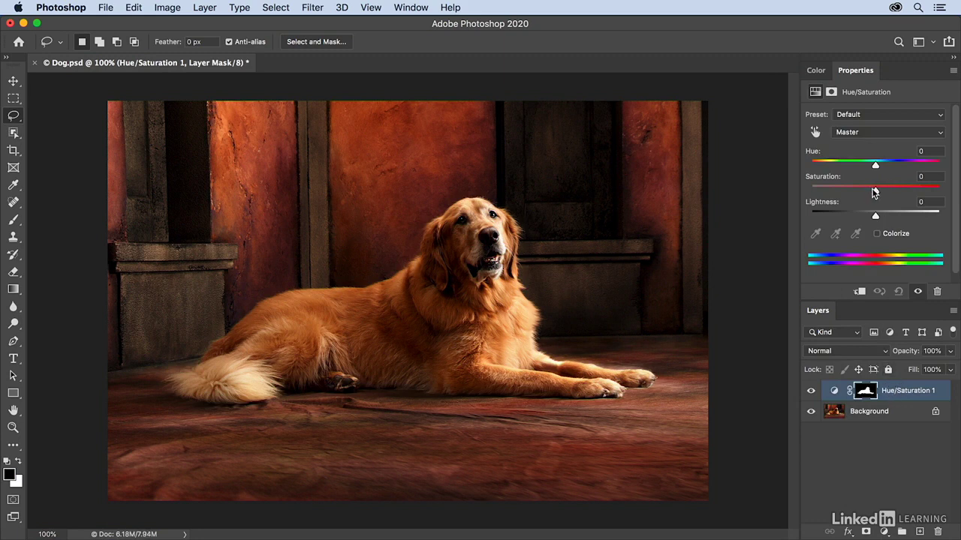
drag(873, 189, 808, 188)
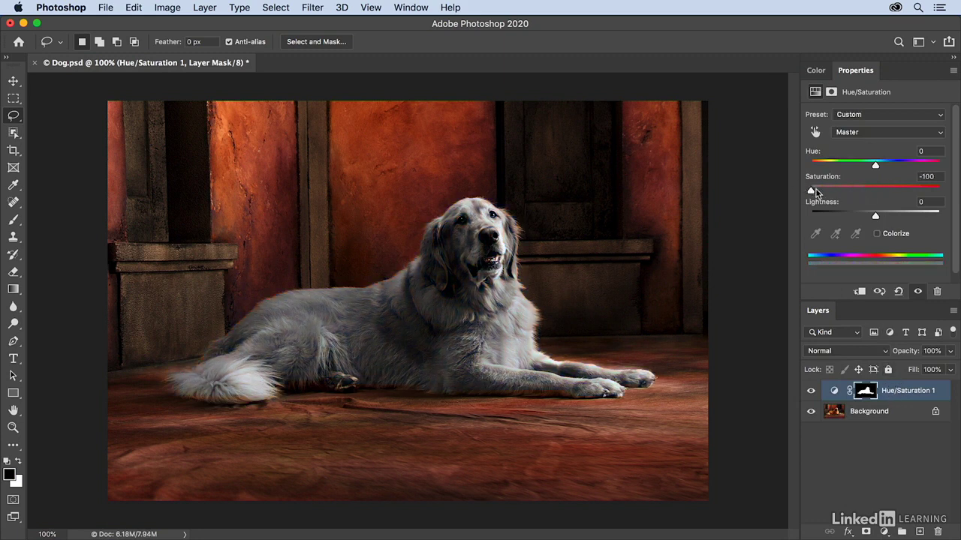
- Invert the Hue/Saturation layer mask to desaturate the background instead of the dog
click(832, 92)
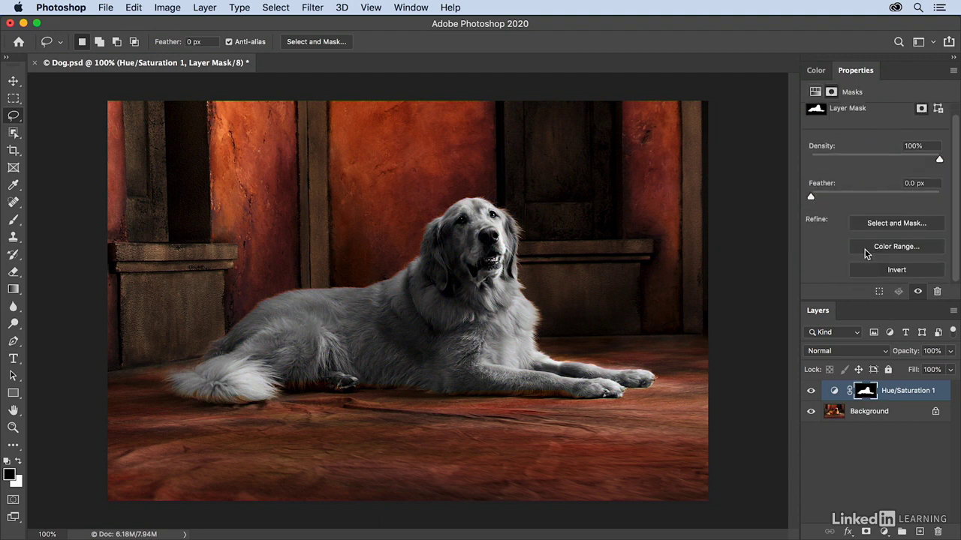
scroll(871, 256, down, 1)
click(875, 271)
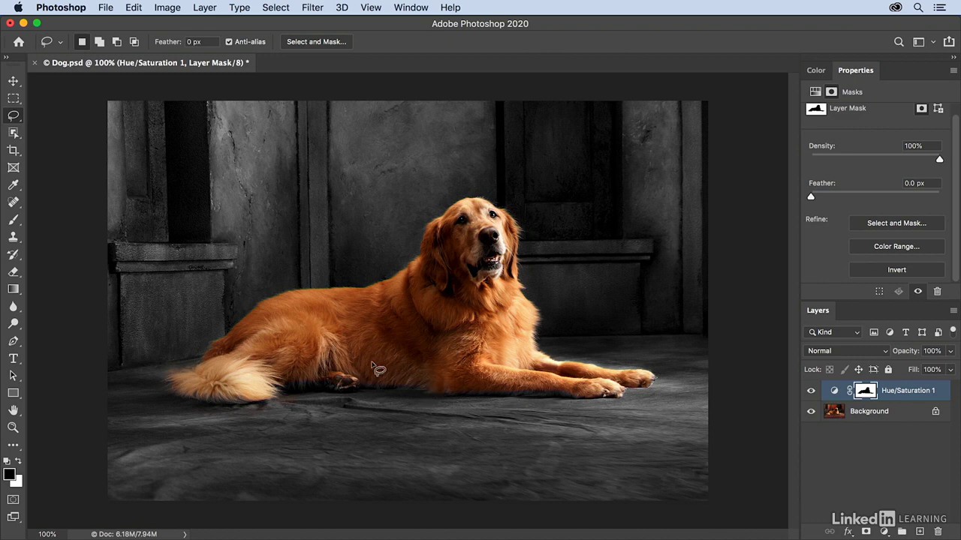
- Touch up the layer mask around the dog's tail with a size 30 brush at 50% opacity, alternating between white and black
key(b)
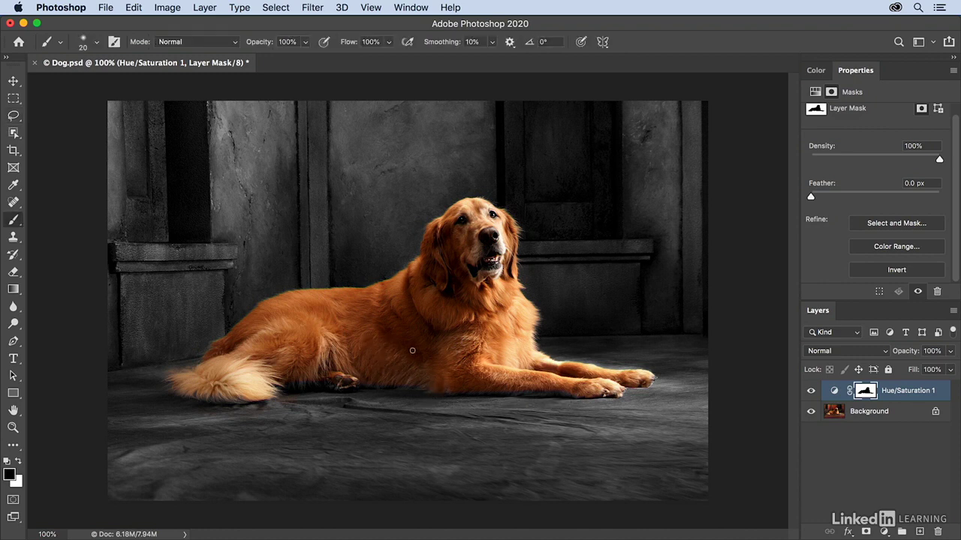
key(5)
key(bracketright)
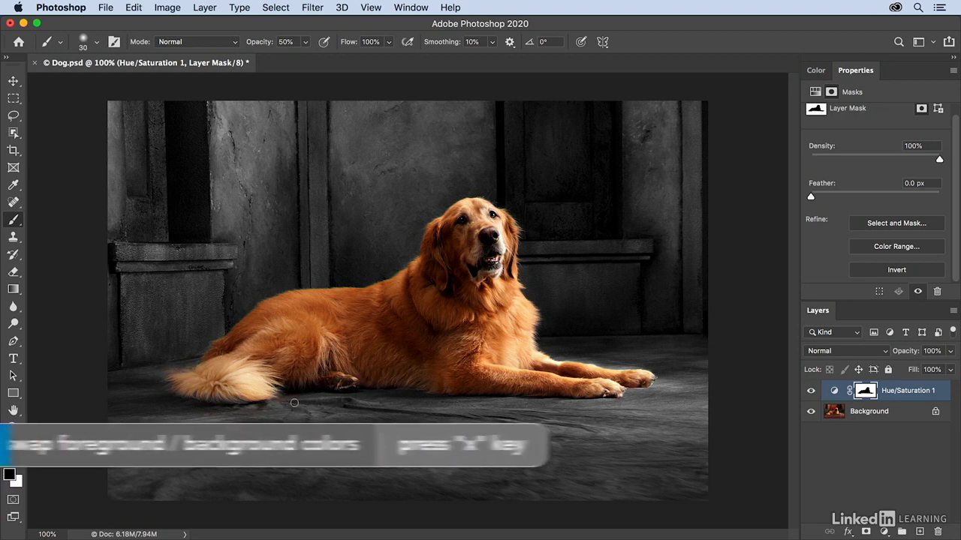
key(x)
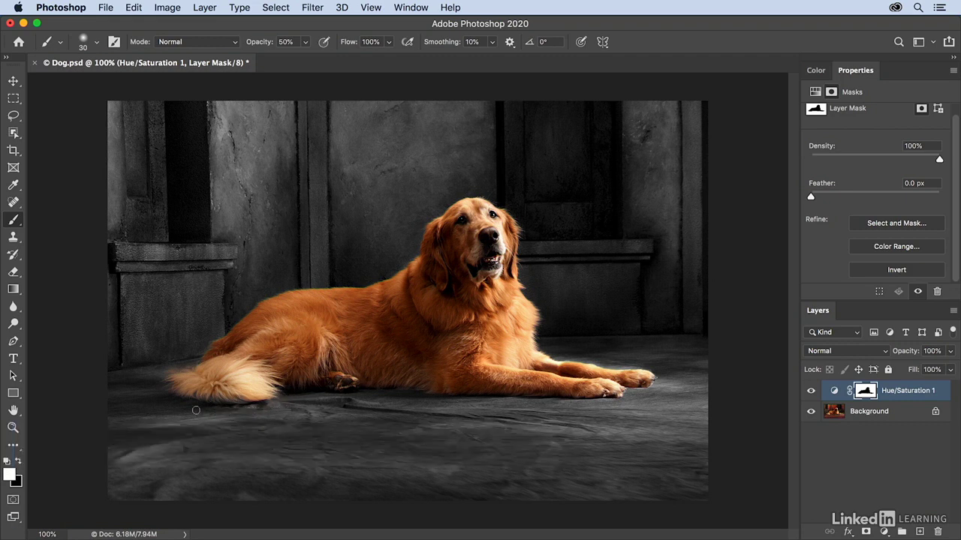
key(x)
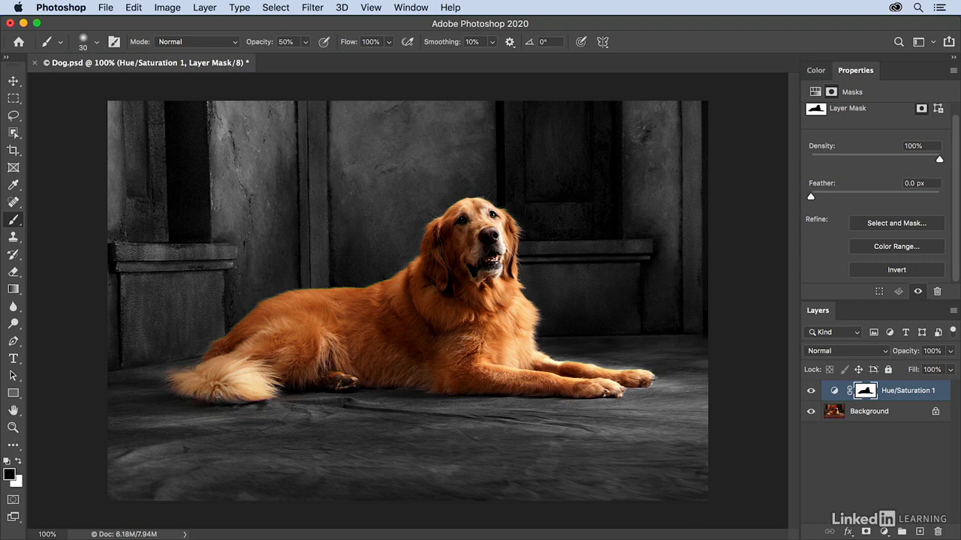